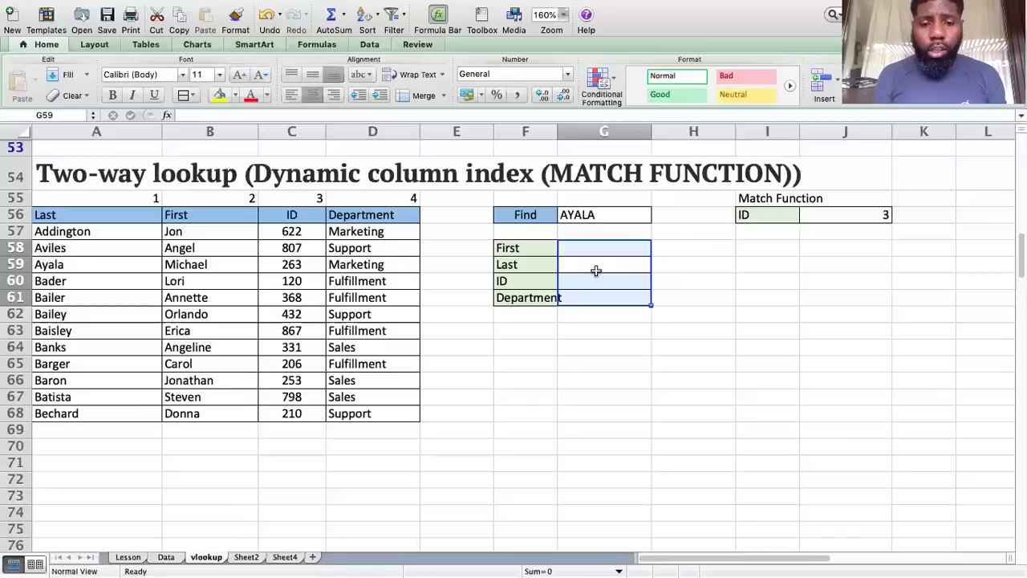
Relabel the Find cell F56 as Last
{"action": "left_click", "coordinate": [595, 271]}
{"action": "left_click", "coordinate": [628, 252]}
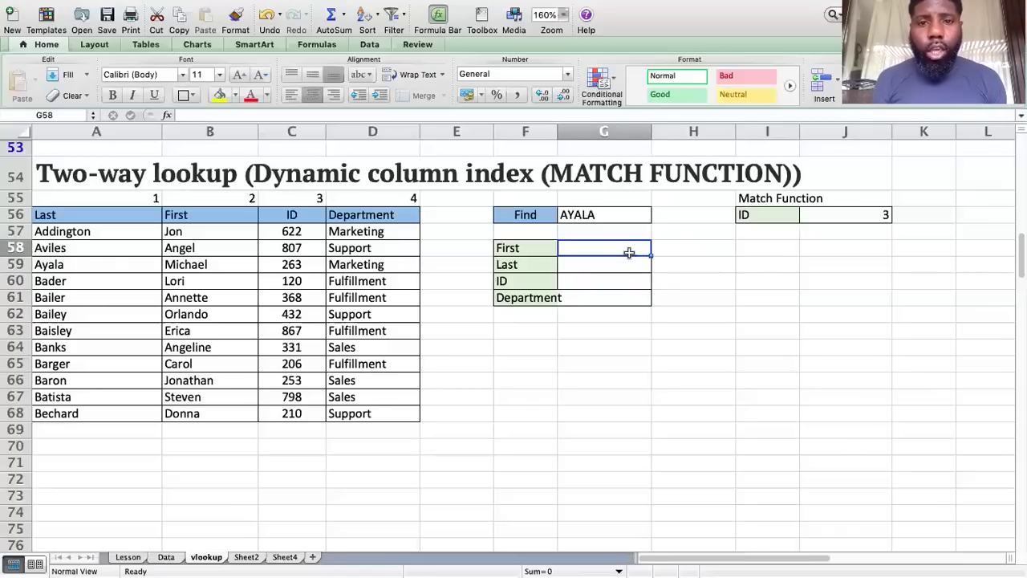
{"action": "left_click", "coordinate": [541, 219]}
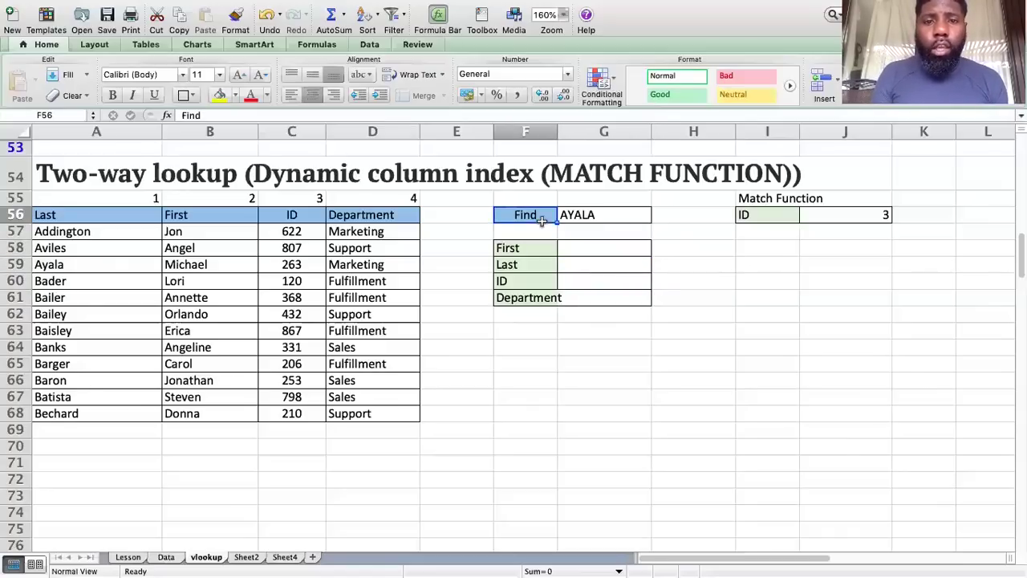
{"action": "type", "text": "Last"}
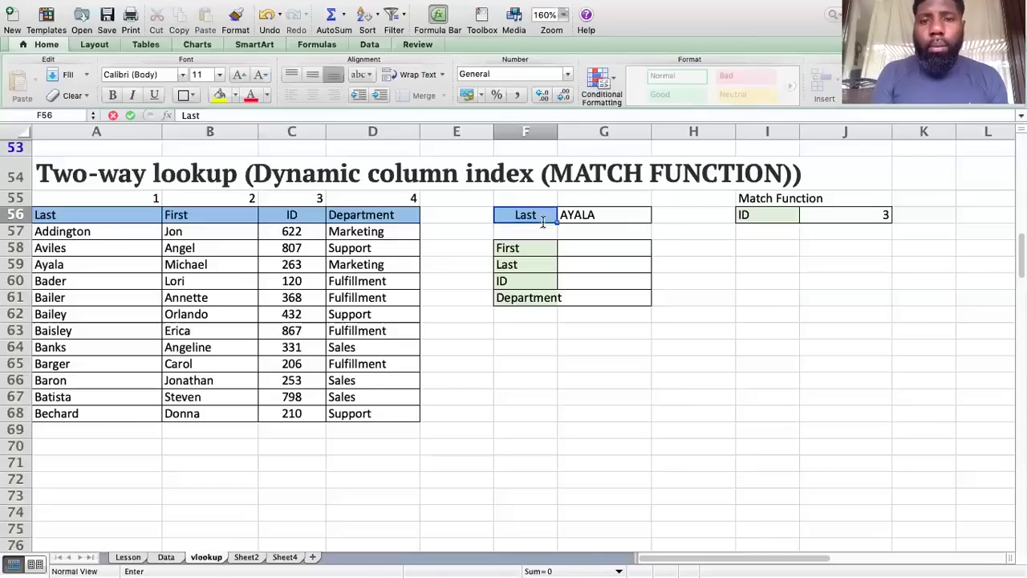
{"action": "key", "text": "Return"}
Enter =VLOOKUP($G$56,$A$56:$D$69,2,0) in G58 so it returns Michael
{"action": "left_click", "coordinate": [607, 247]}
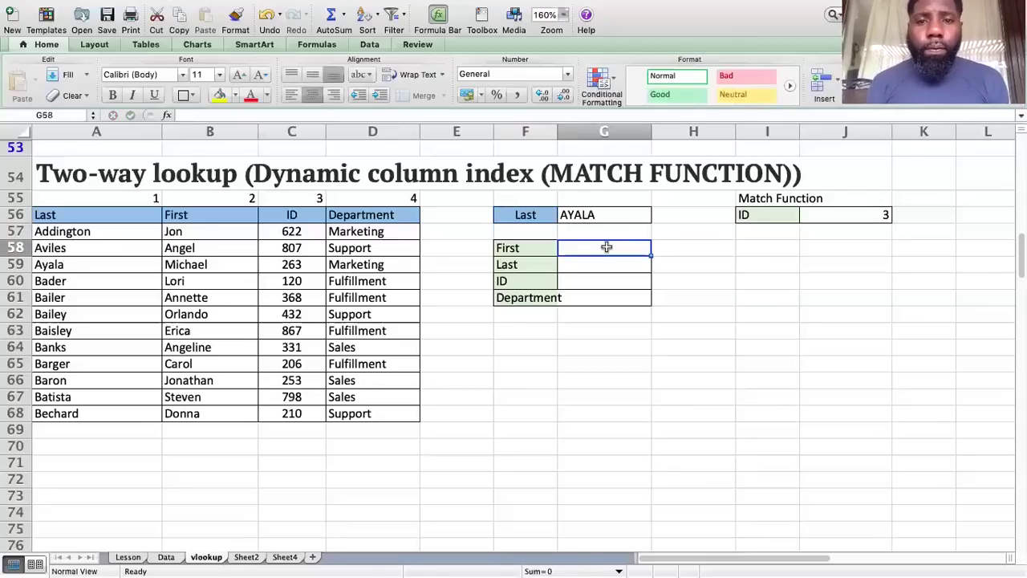
{"action": "type", "text": "=vlOOKUP"}
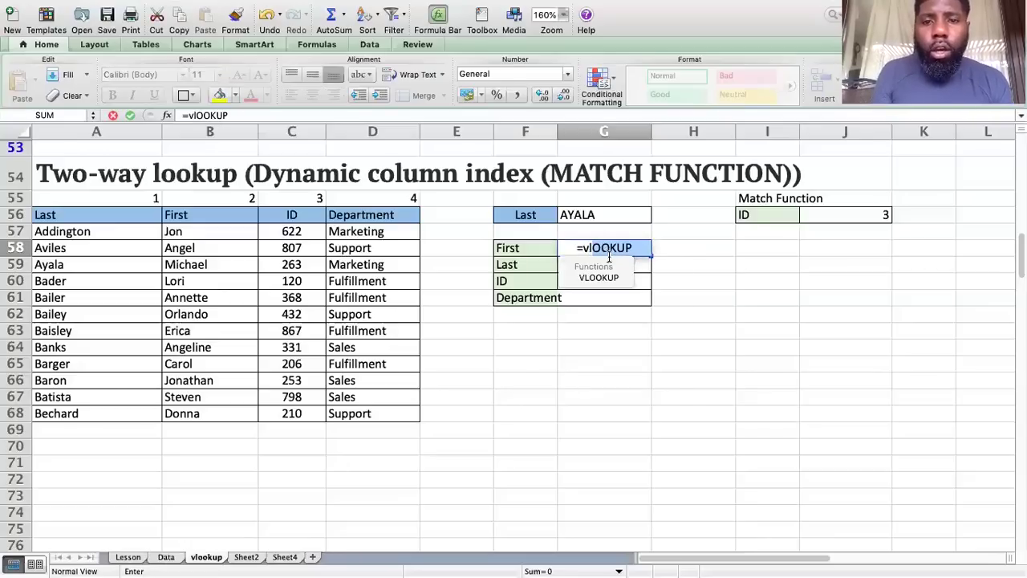
{"action": "double_click", "coordinate": [601, 278]}
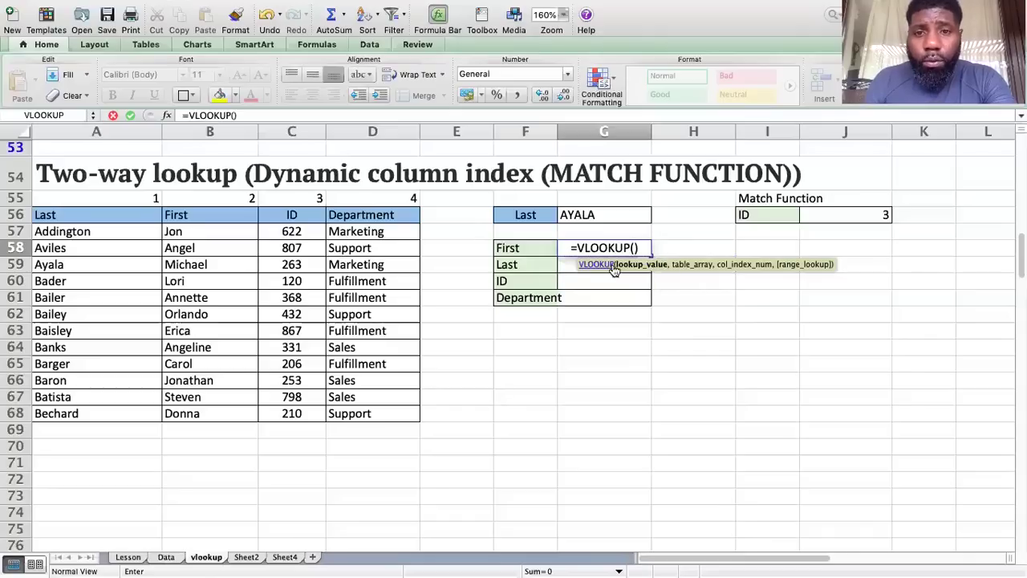
{"action": "left_click", "coordinate": [604, 215]}
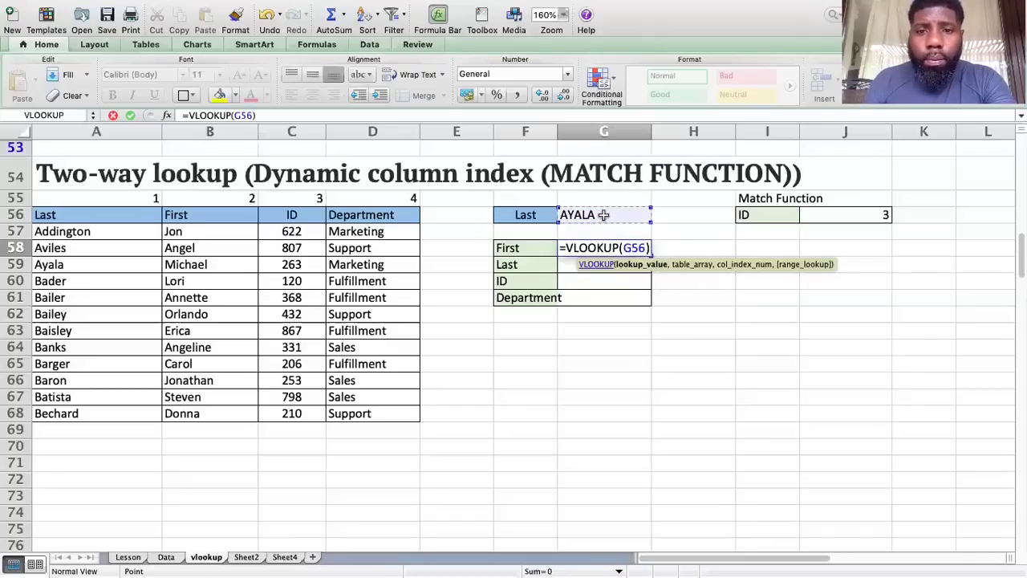
{"action": "key", "text": "F4"}
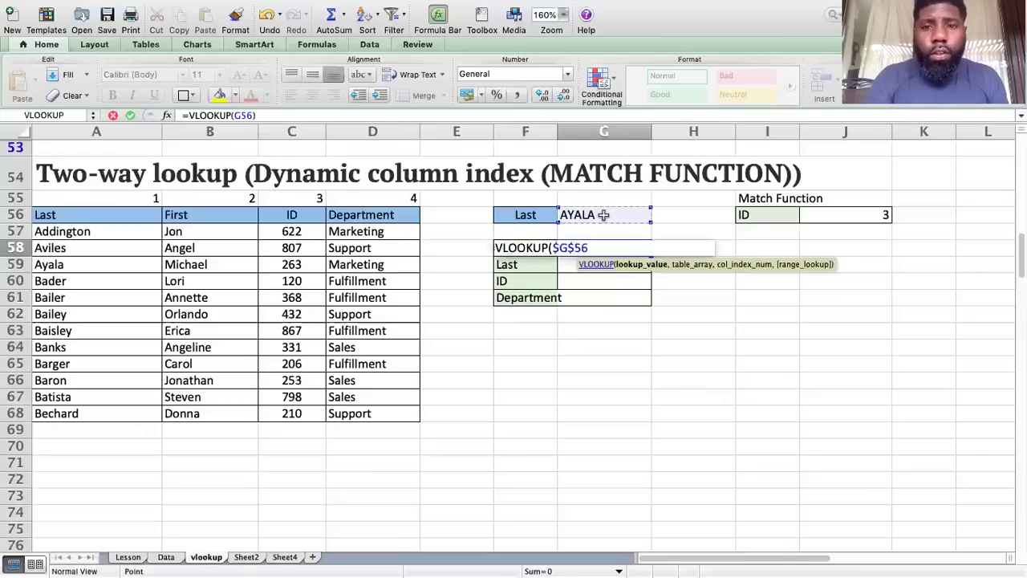
{"action": "type", "text": ","}
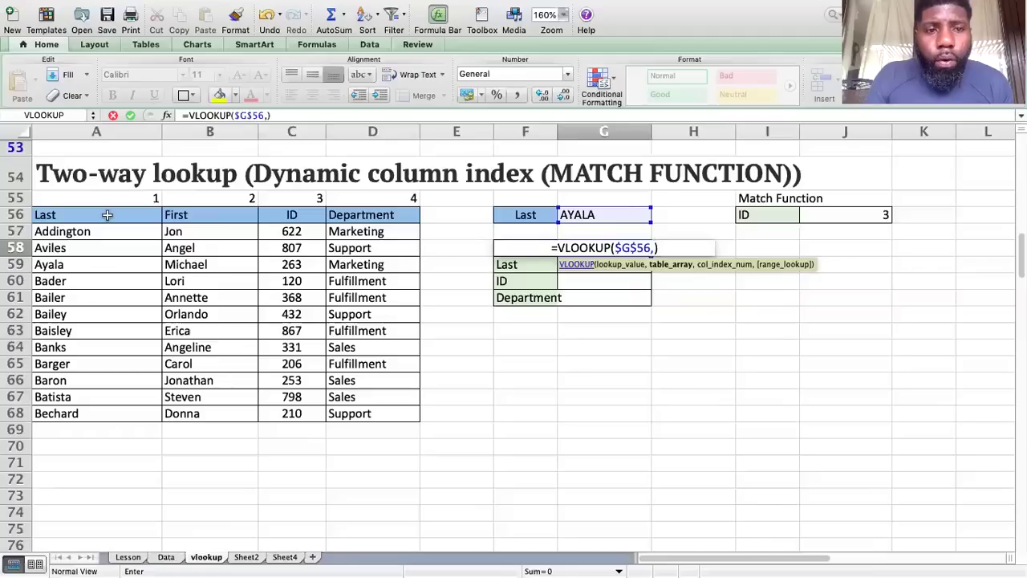
{"action": "left_click_drag", "start_coordinate": [107, 214], "coordinate": [393, 429]}
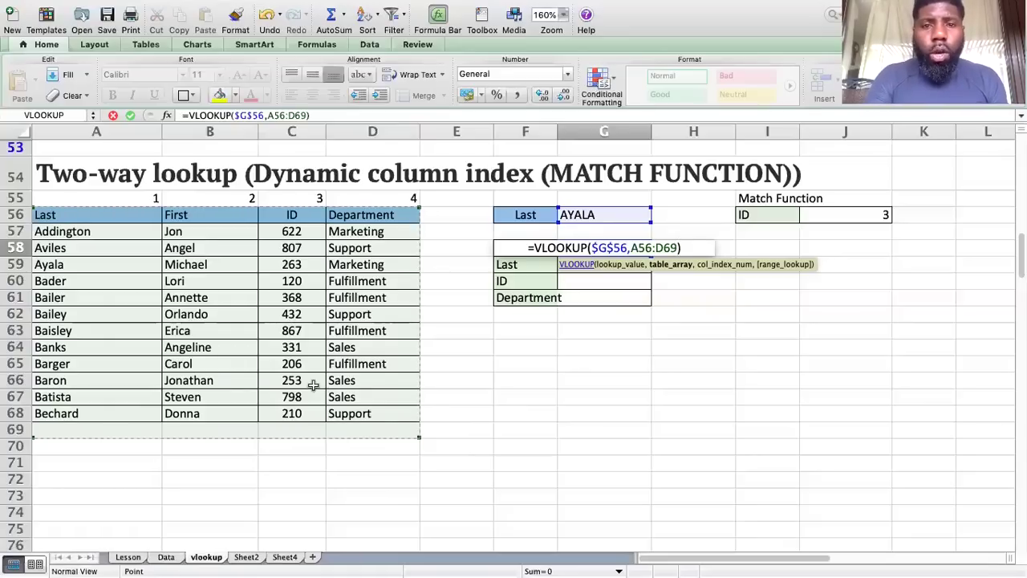
{"action": "key", "text": "F4"}
{"action": "type", "text": ","}
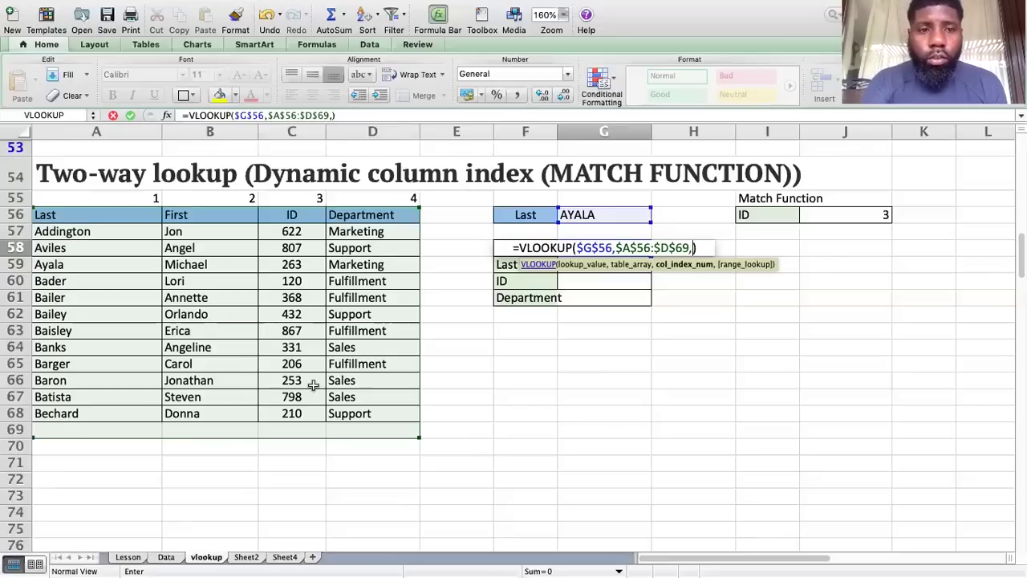
{"action": "type", "text": "2,"}
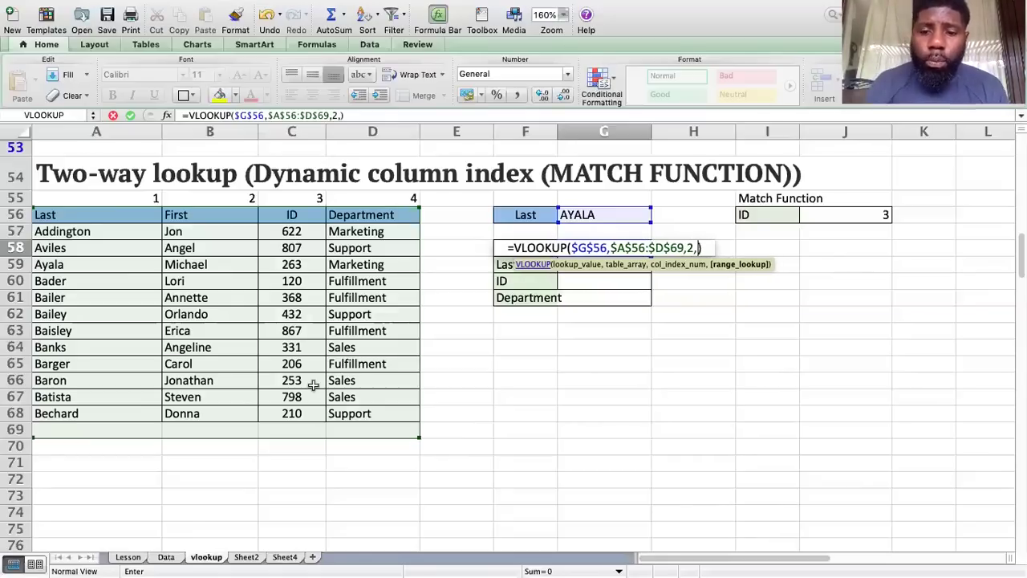
{"action": "type", "text": "0"}
{"action": "key", "text": "Return"}
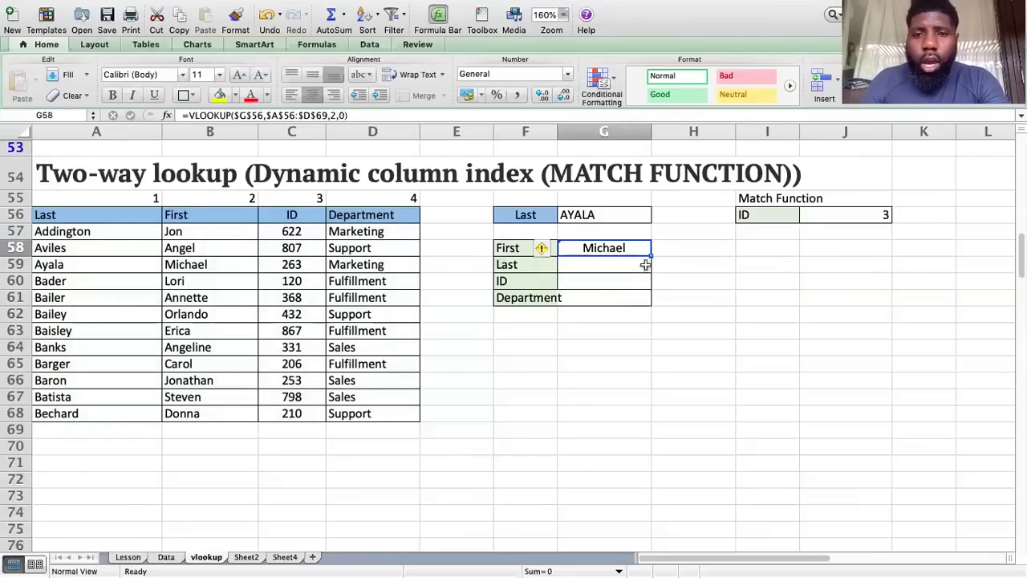
Copy the lookup formula down to G61 and change G59's column index to 1
{"action": "left_click_drag", "start_coordinate": [653, 254], "coordinate": [593, 295]}
{"action": "key", "text": "Down"}
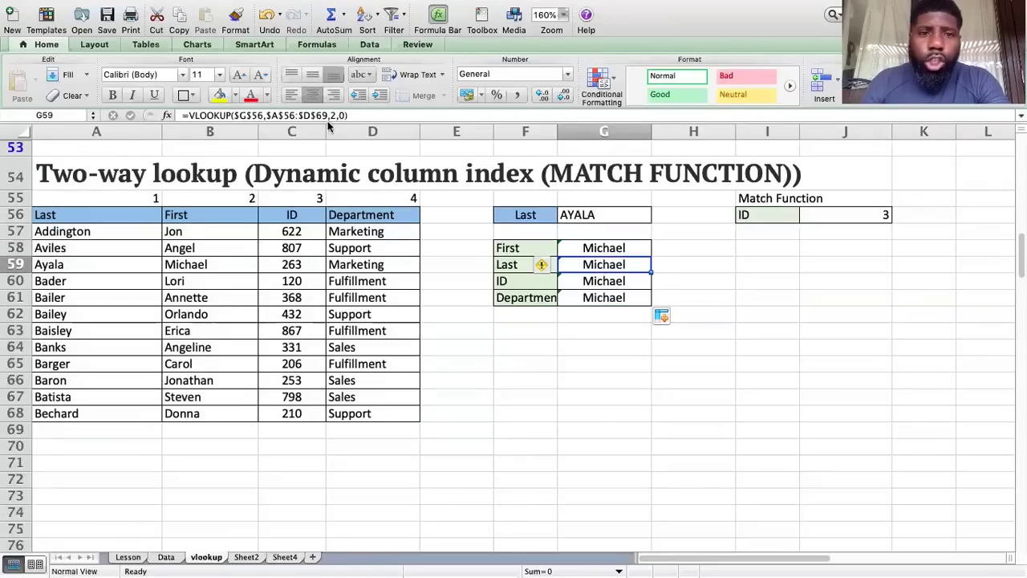
{"action": "left_click", "coordinate": [337, 116]}
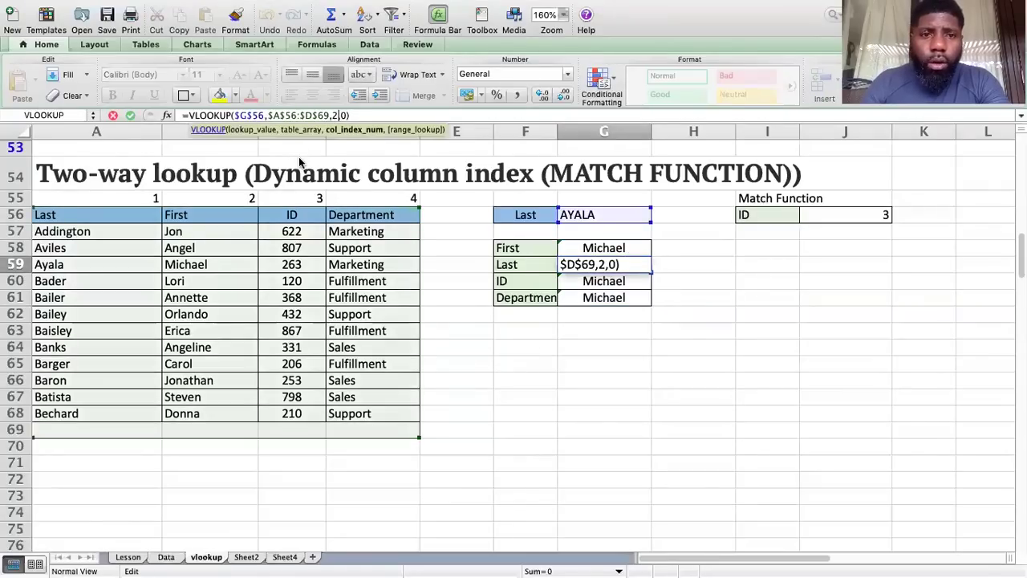
{"action": "key", "text": "BackSpace"}
{"action": "type", "text": "1"}
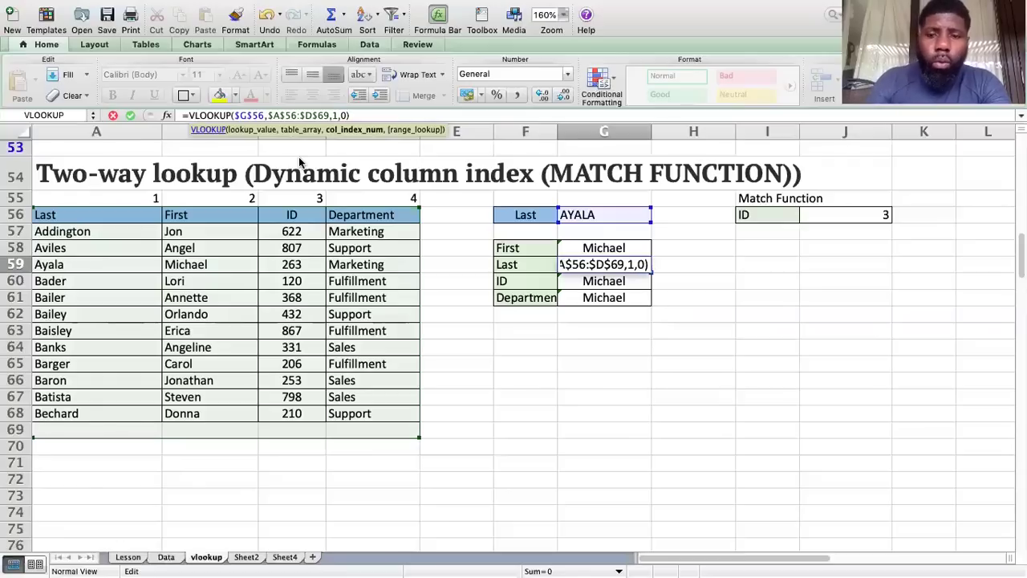
{"action": "key", "text": "Return"}
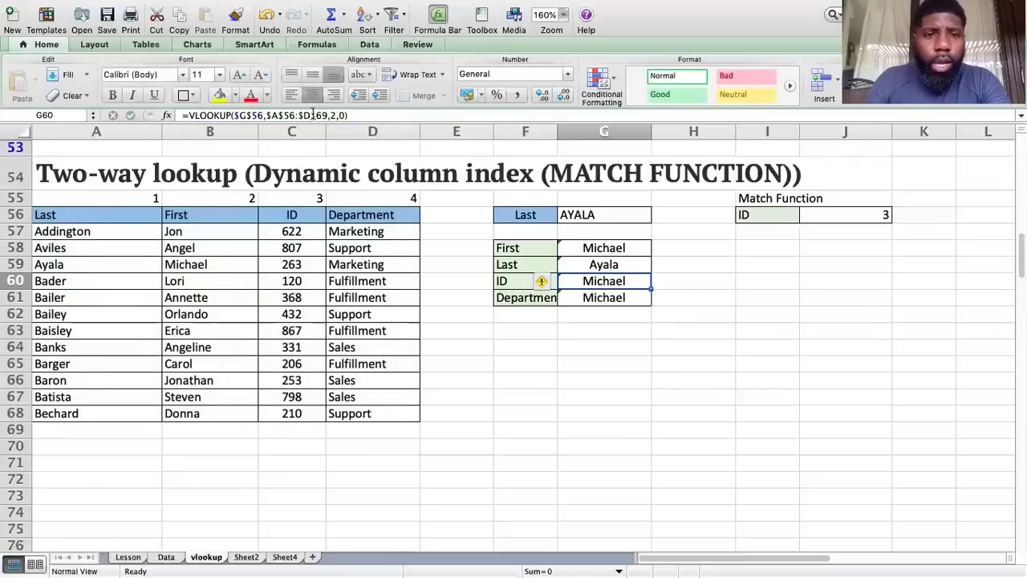
Set G60's column index to 3 and G61's to 4, returning 263 and Marketing
{"action": "left_click", "coordinate": [332, 117]}
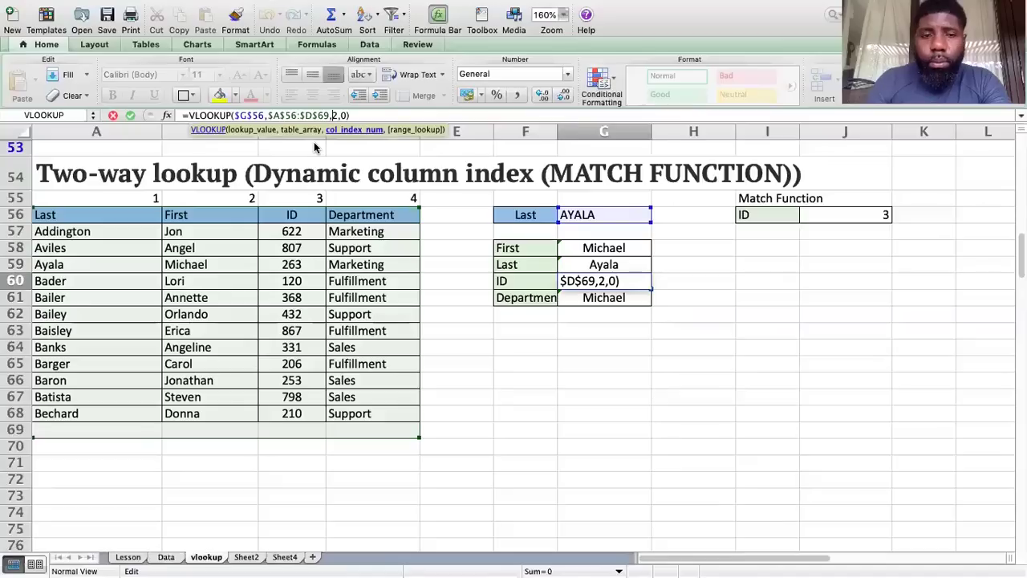
{"action": "key", "text": "BackSpace"}
{"action": "type", "text": "3"}
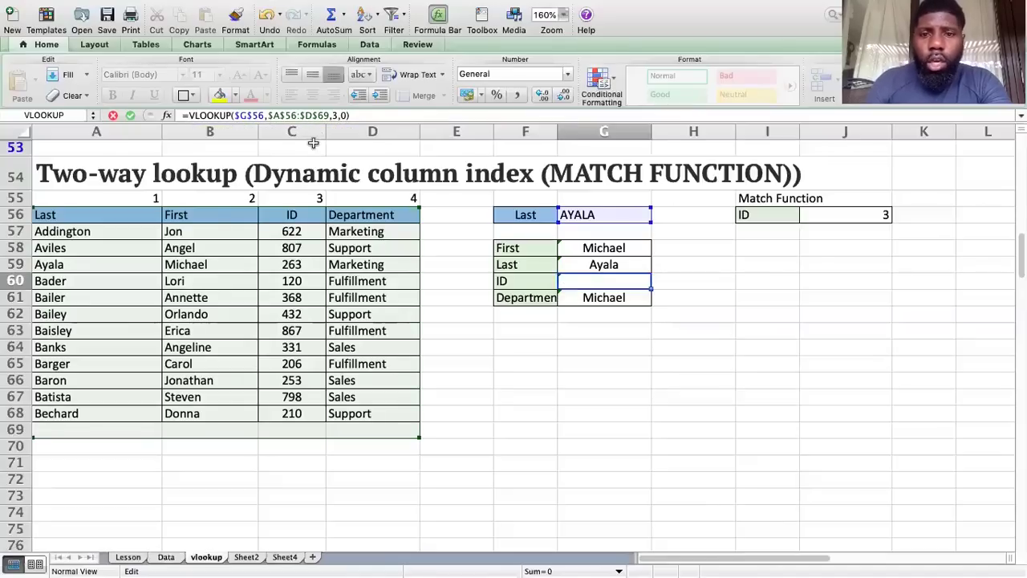
{"action": "key", "text": "Return"}
{"action": "left_click", "coordinate": [337, 115]}
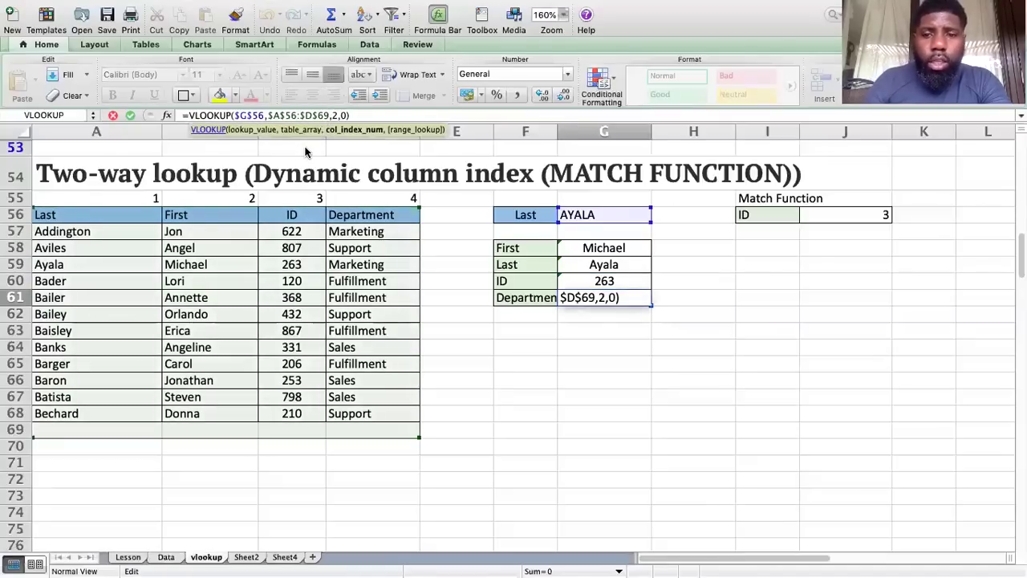
{"action": "key", "text": "BackSpace"}
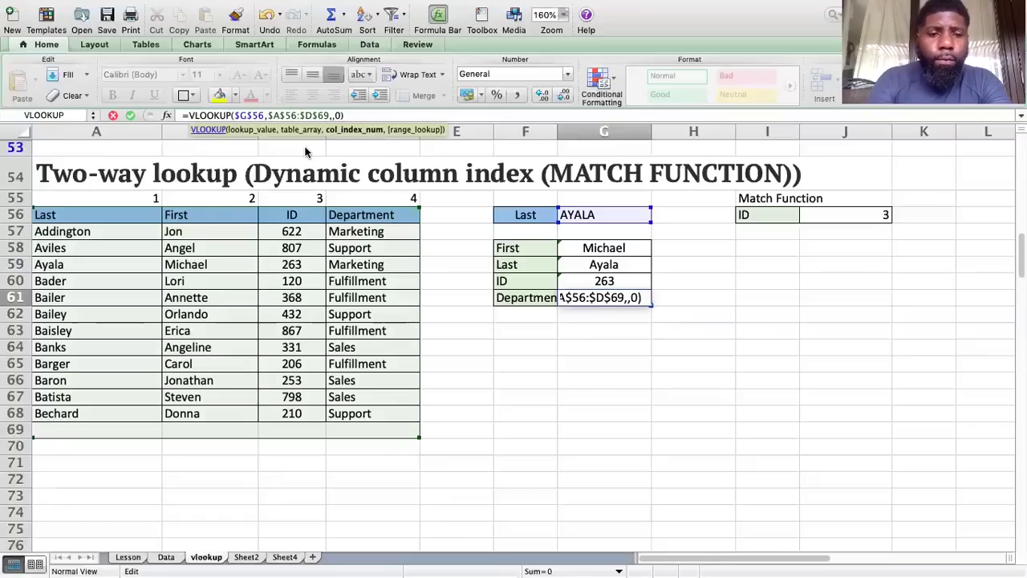
{"action": "type", "text": "4"}
{"action": "key", "text": "Return"}
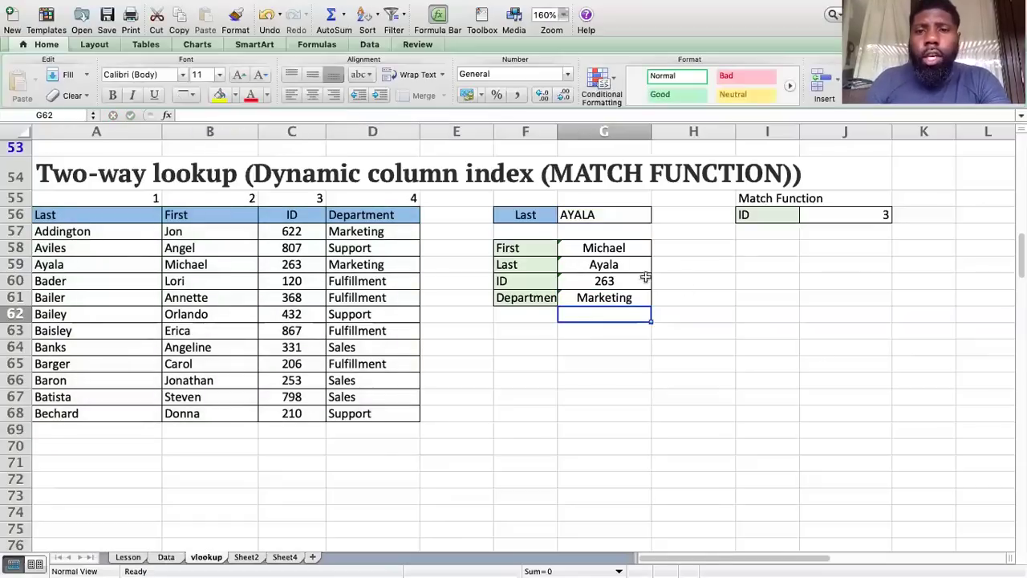
{"action": "left_click", "coordinate": [624, 252]}
{"action": "left_click", "coordinate": [624, 268]}
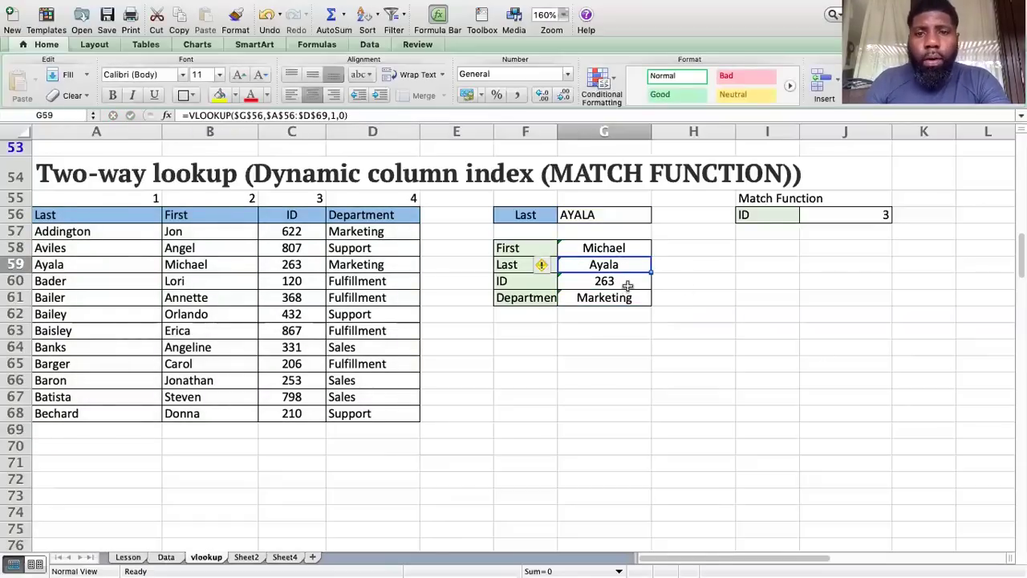
{"action": "left_click", "coordinate": [626, 285]}
{"action": "left_click", "coordinate": [633, 298]}
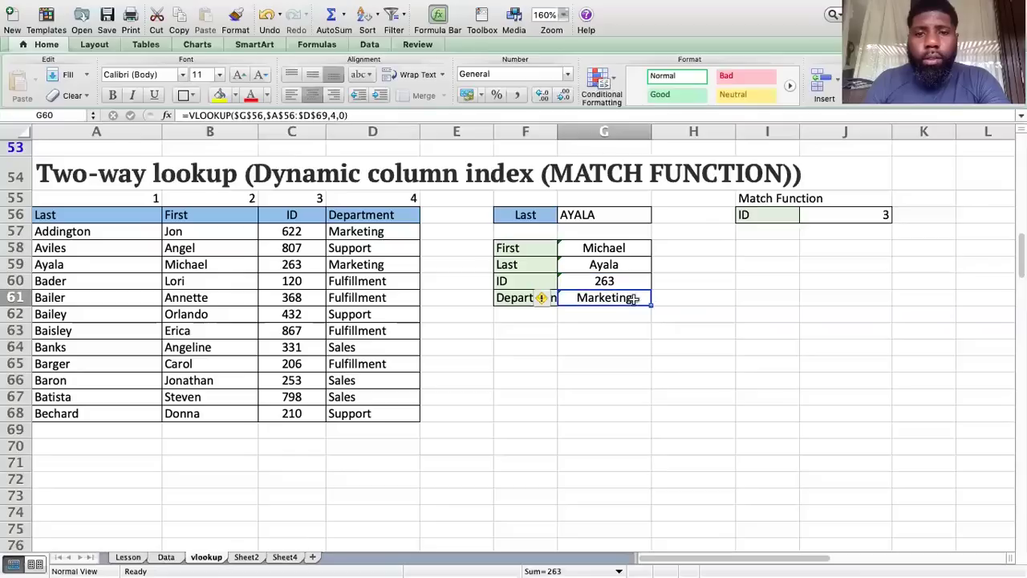
{"action": "left_click", "coordinate": [510, 298]}
{"action": "left_click", "coordinate": [598, 298]}
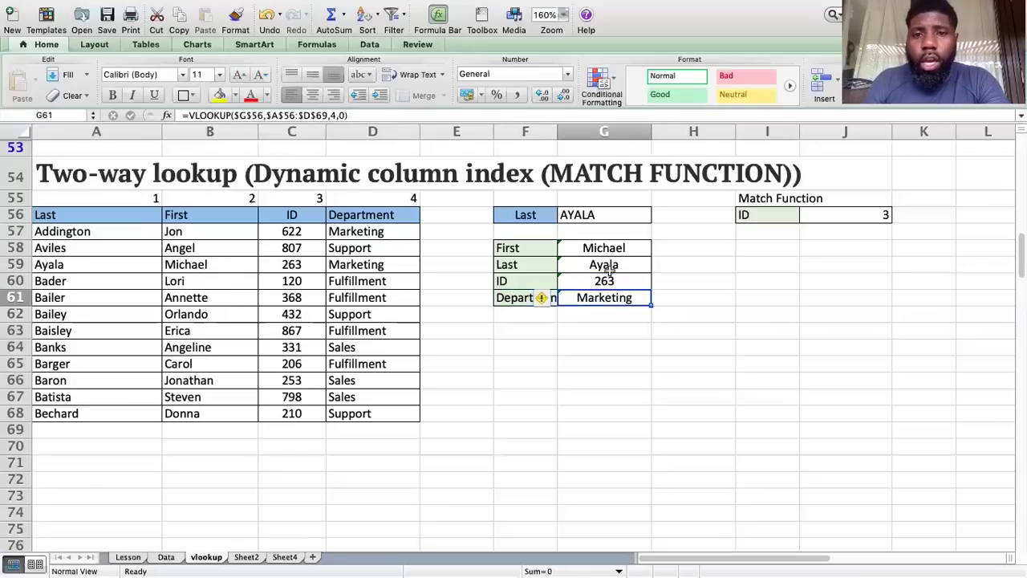
{"action": "left_click_drag", "start_coordinate": [620, 249], "coordinate": [604, 299]}
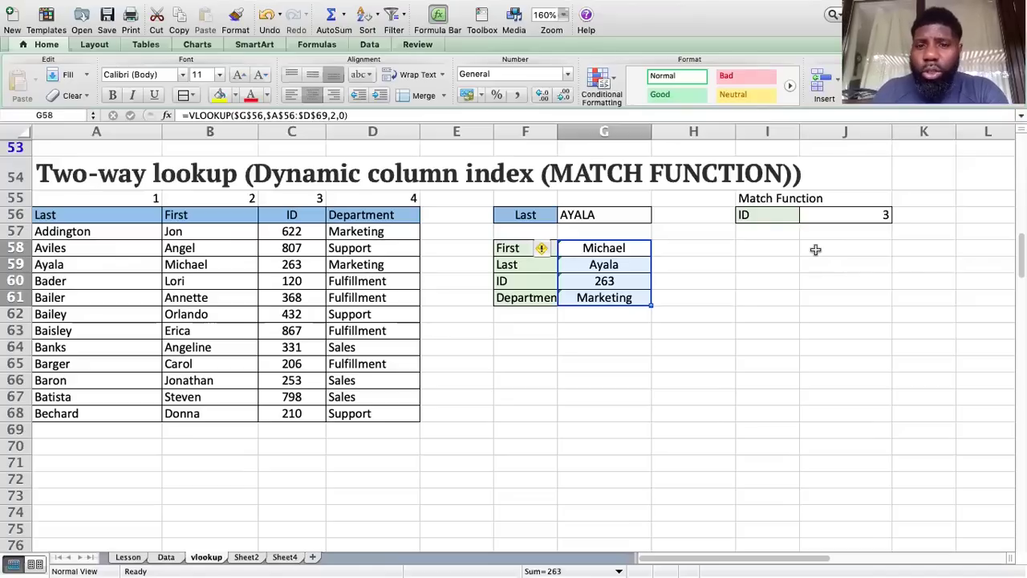
{"action": "left_click_drag", "start_coordinate": [778, 296], "coordinate": [750, 313]}
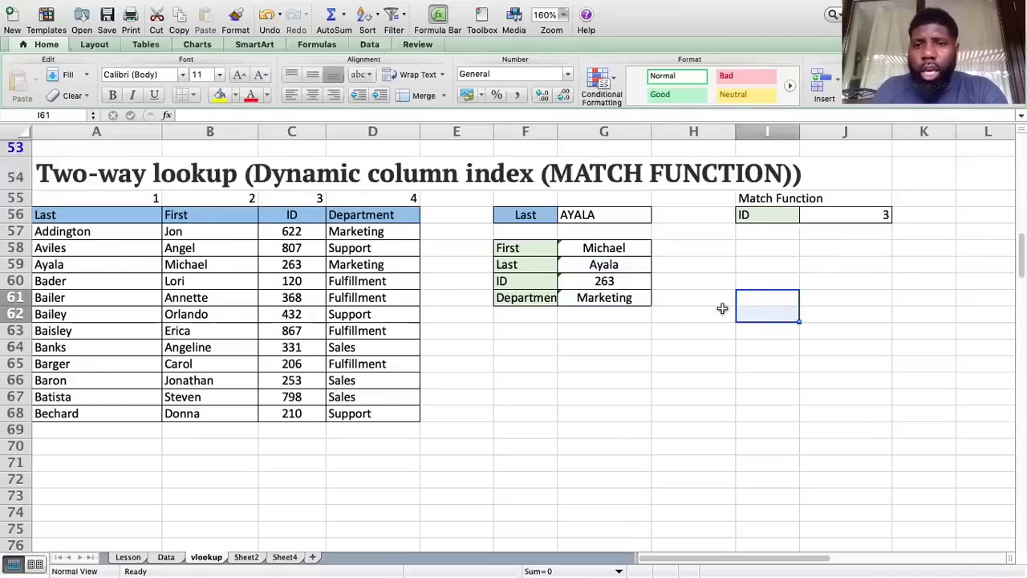
{"action": "left_click", "coordinate": [667, 309]}
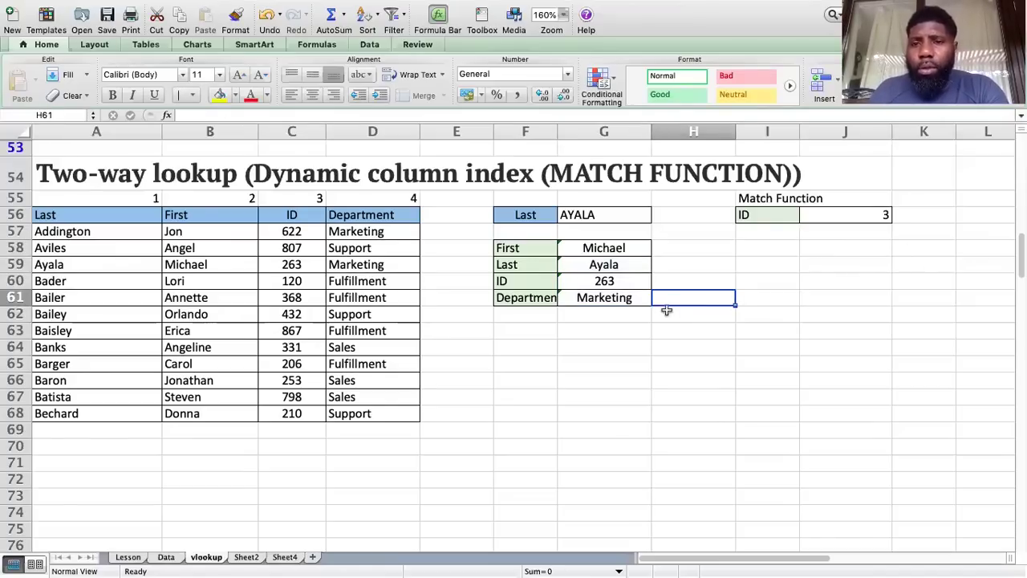
{"action": "left_click", "coordinate": [781, 258]}
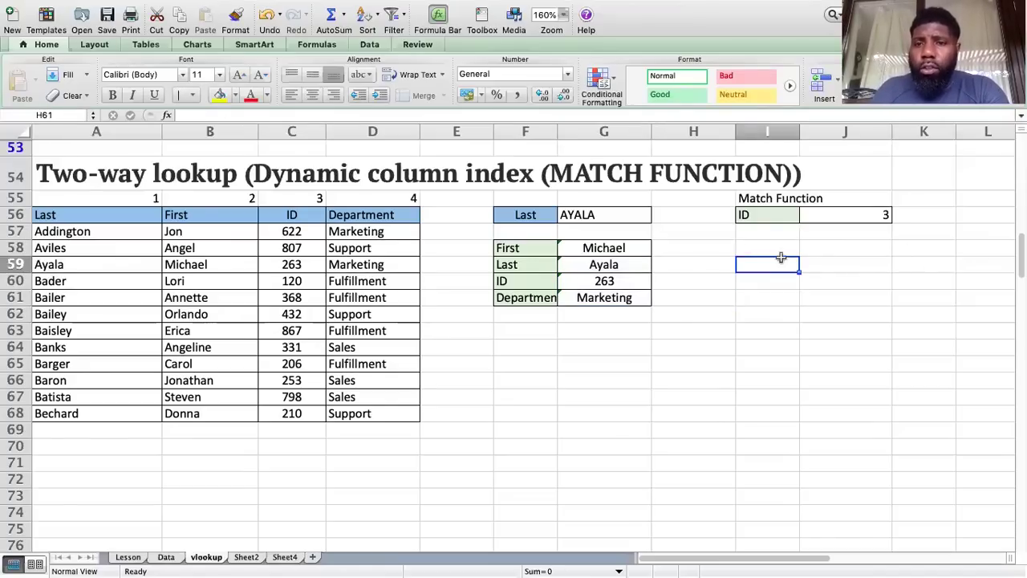
{"action": "left_click", "coordinate": [761, 201]}
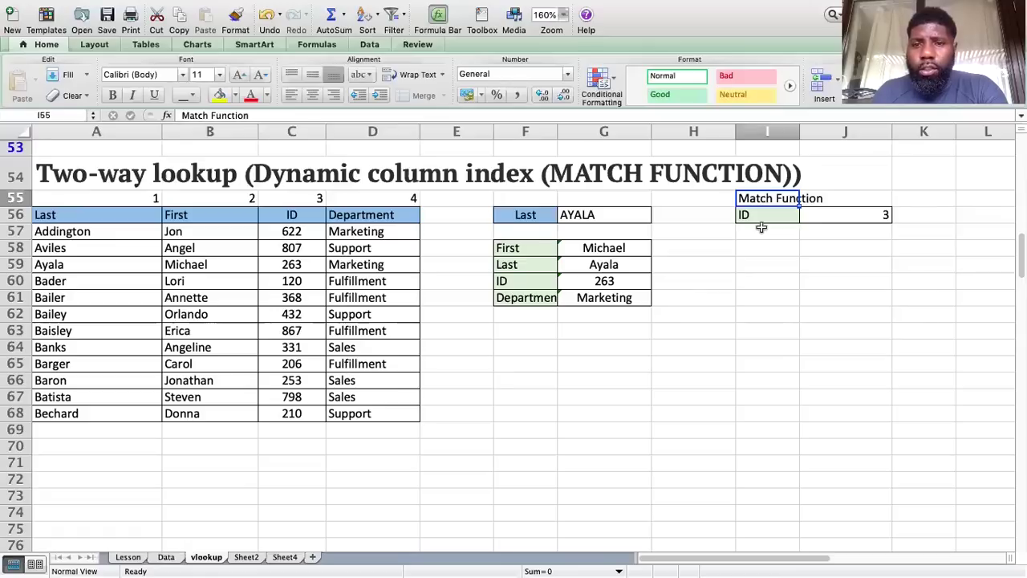
Clear the MATCH formula from J56 and start a new formula with =
{"action": "left_click", "coordinate": [839, 214]}
{"action": "double_click", "coordinate": [831, 225]}
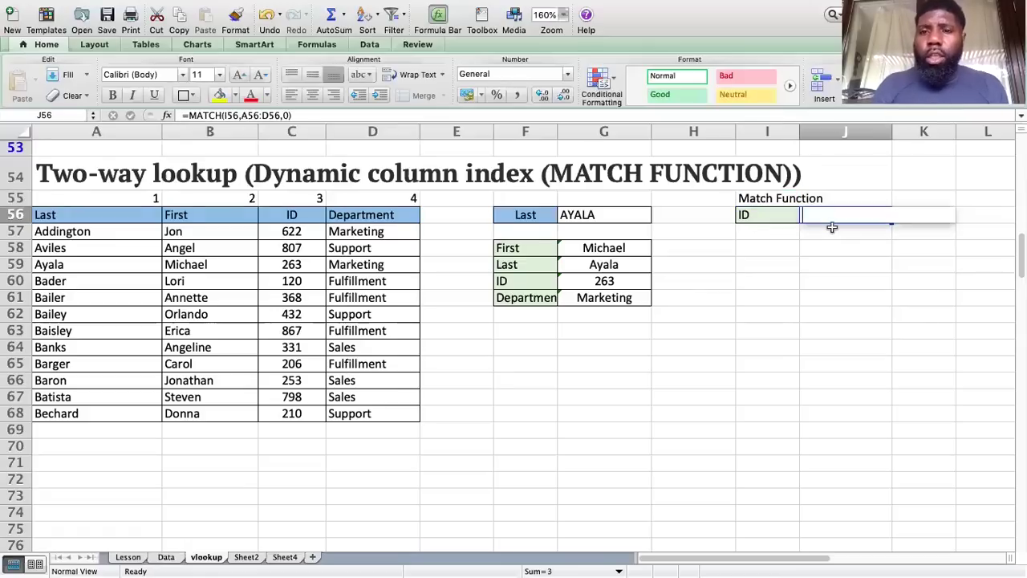
{"action": "left_click", "coordinate": [832, 227]}
{"action": "key", "text": "Up"}
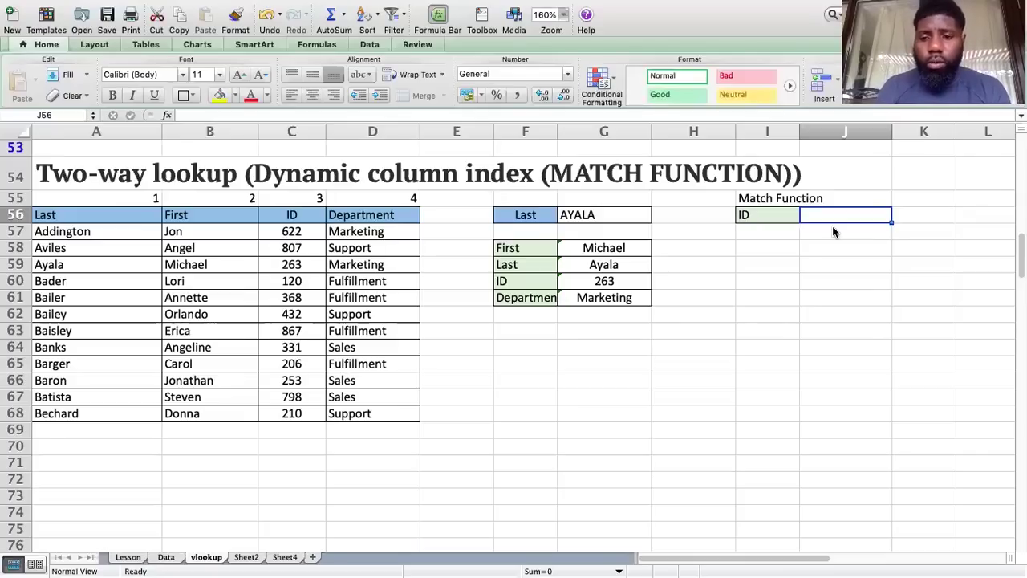
{"action": "type", "text": "="}
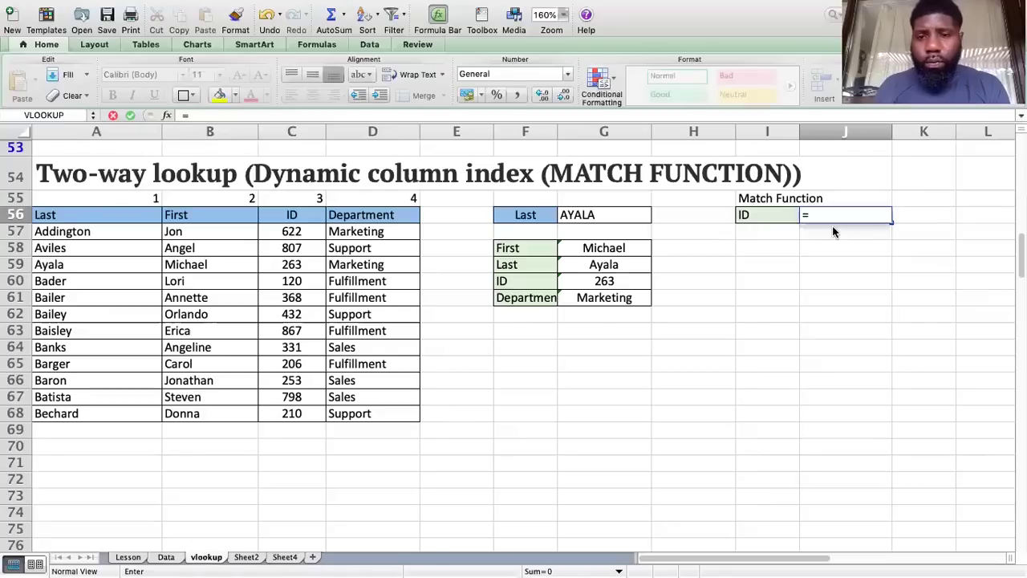